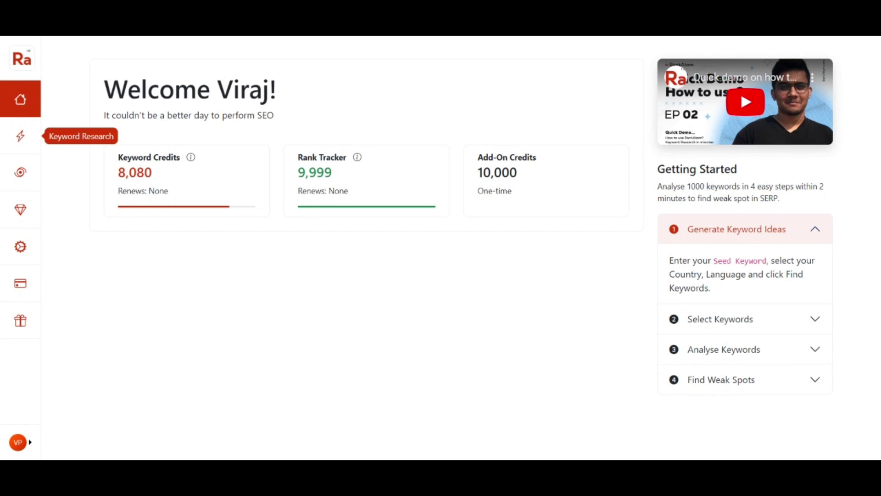
- Go from the dashboard to the Keyword Research page and open its Settings
{"action": "left_click", "coordinate": [24, 144]}
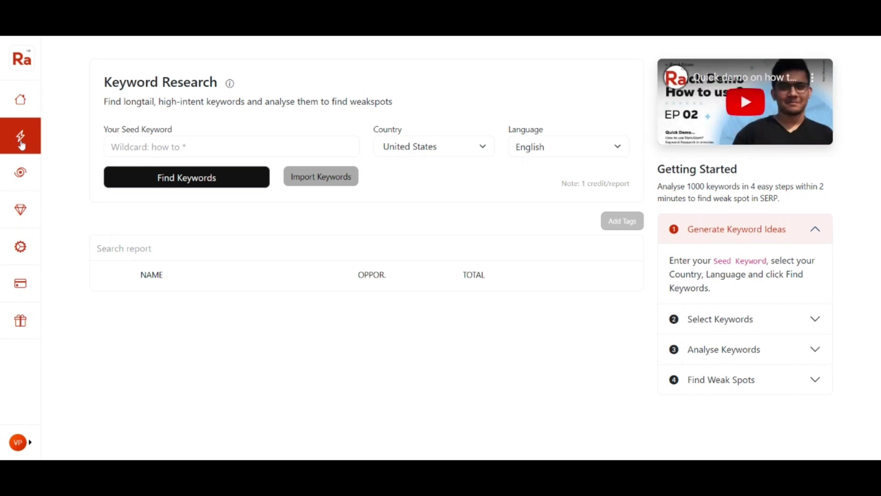
{"action": "left_click", "coordinate": [20, 248]}
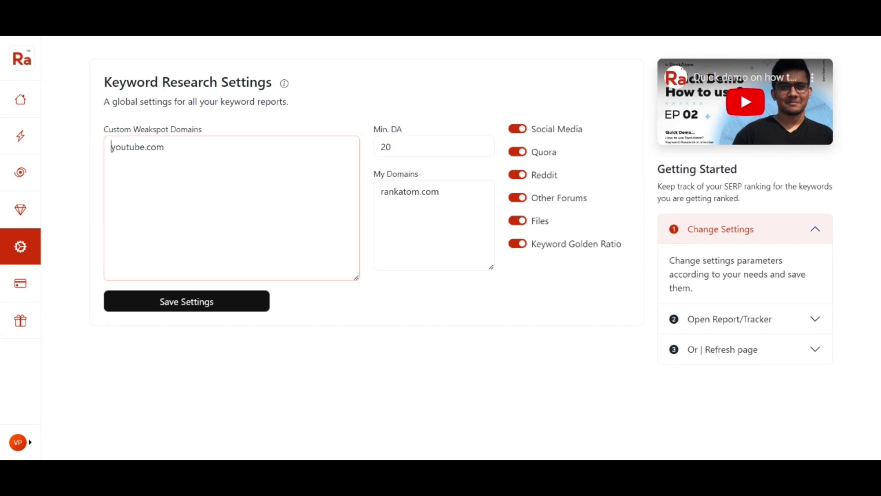
- Switch the Keyword Golden Ratio toggle off in Keyword Research Settings
{"action": "left_click", "coordinate": [518, 243]}
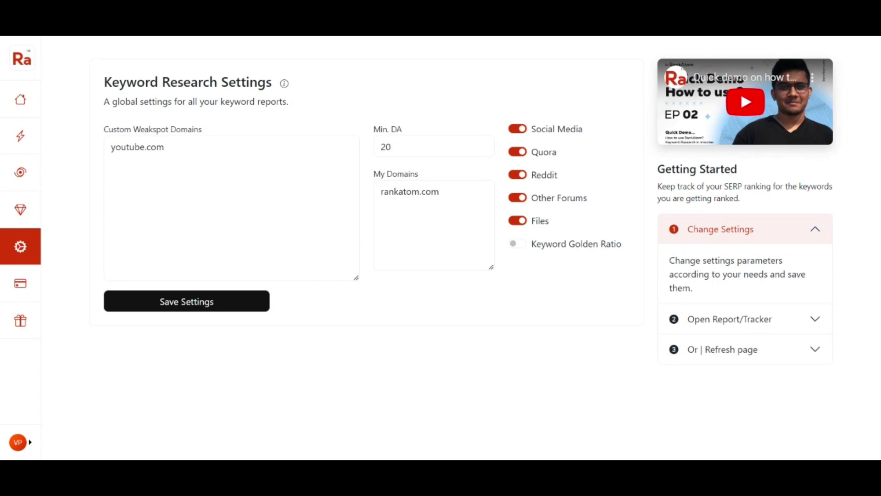
{"action": "left_click", "coordinate": [522, 133]}
{"action": "left_click", "coordinate": [522, 132]}
- Turn Keyword Golden Ratio back on and generate keyword ideas for 'how to do keyword research'
{"action": "left_click", "coordinate": [517, 244]}
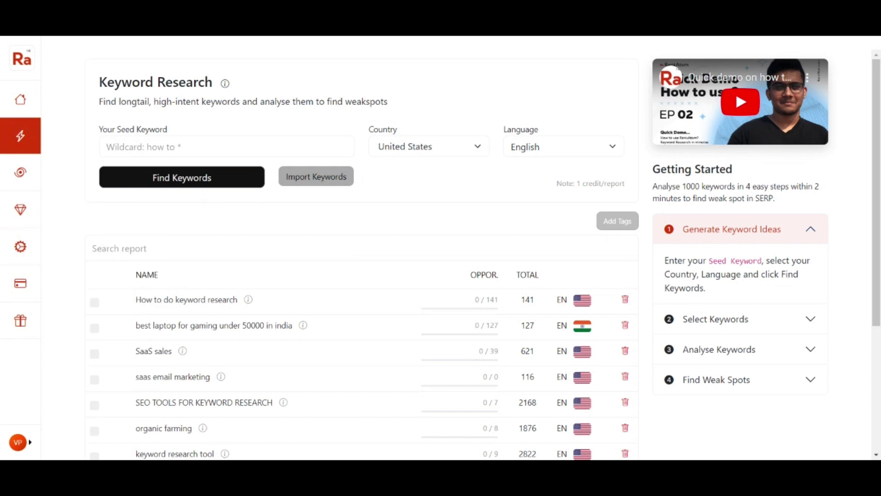
{"action": "left_click", "coordinate": [184, 146]}
{"action": "type", "text": "how to do keyword research"}
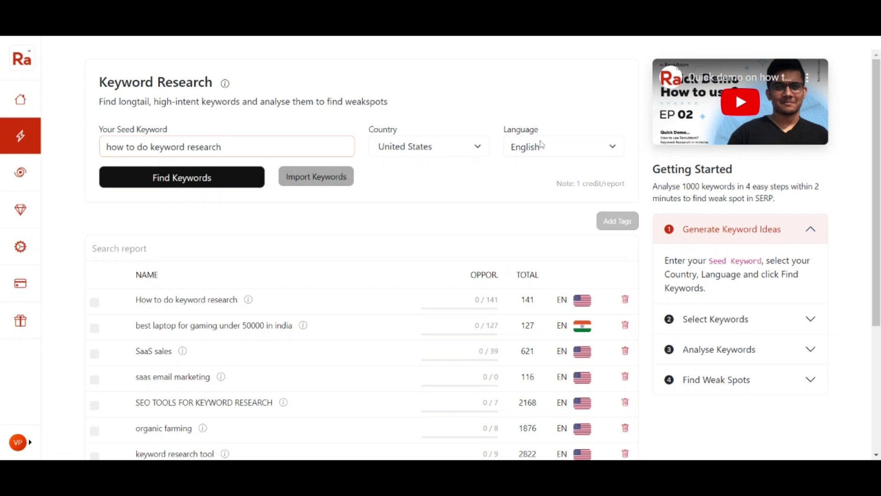
{"action": "left_click", "coordinate": [195, 181]}
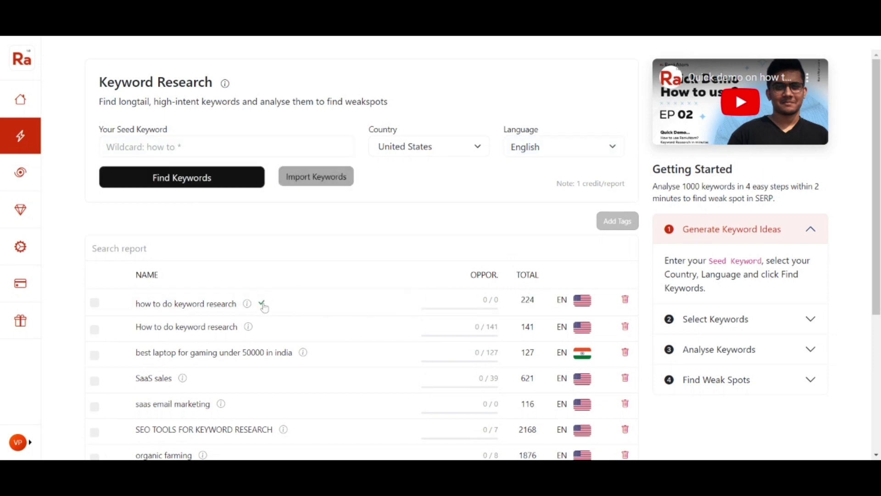
- Open the 'how to do keyword research' report listing 224 keywords
{"action": "left_click", "coordinate": [197, 307]}
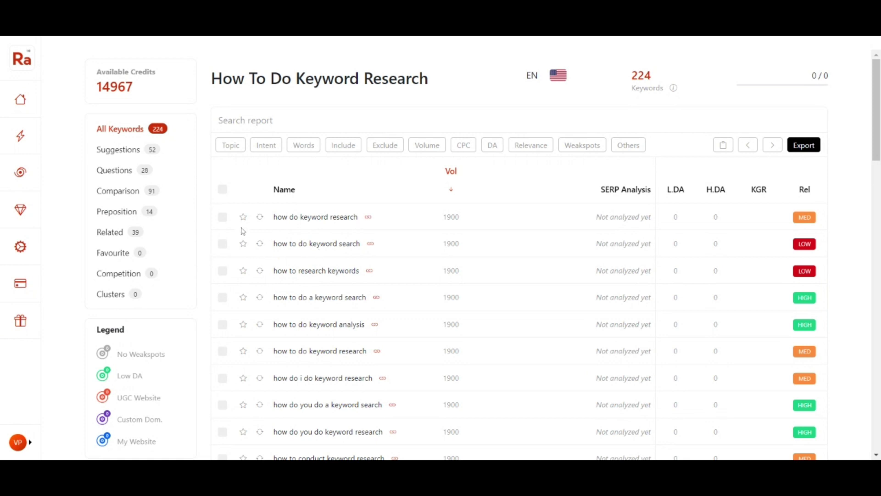
- Tick the first five keyword rows, then select all 224 keywords for SERP analysis
{"action": "left_click", "coordinate": [223, 218]}
{"action": "left_click", "coordinate": [224, 243]}
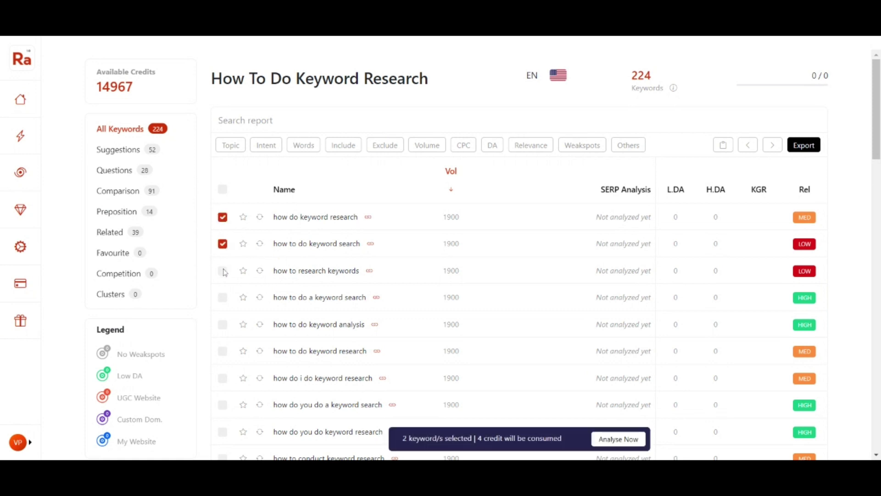
{"action": "left_click", "coordinate": [222, 271]}
{"action": "left_click", "coordinate": [223, 298]}
{"action": "left_click", "coordinate": [224, 326]}
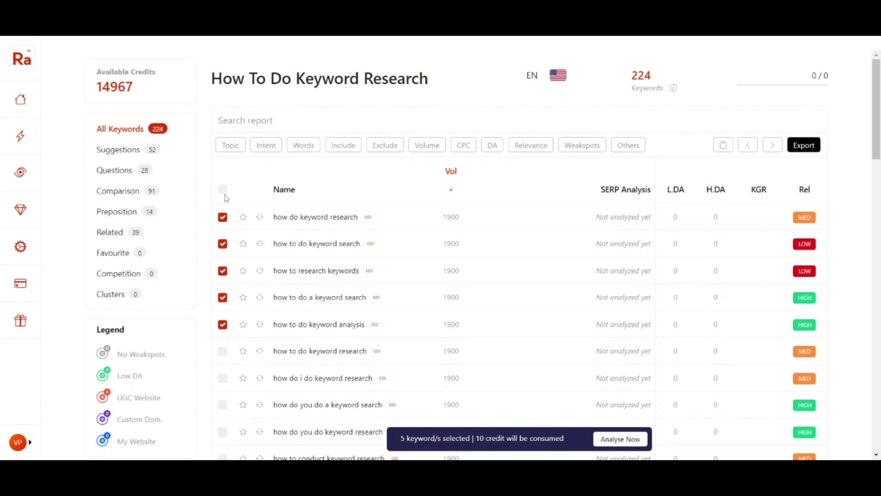
{"action": "left_click", "coordinate": [225, 191]}
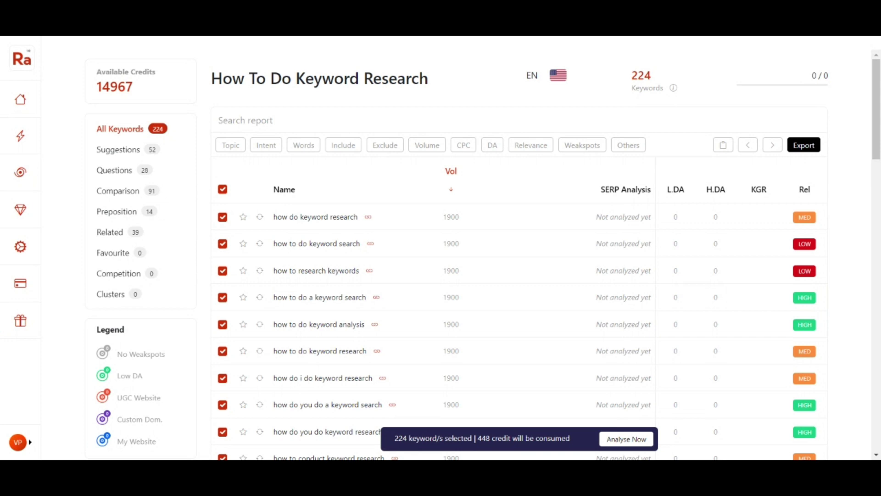
{"action": "left_click", "coordinate": [623, 444]}
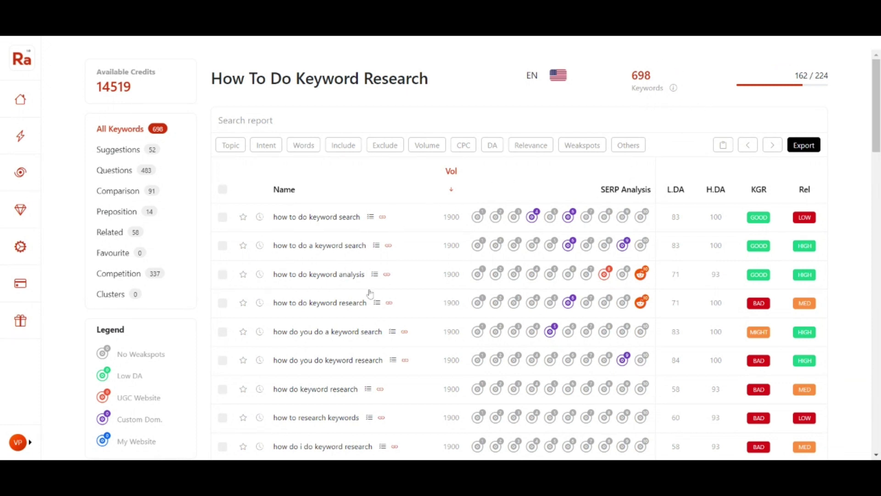
{"action": "scroll", "coordinate": [367, 275], "scroll_direction": "down", "scroll_amount": 3}
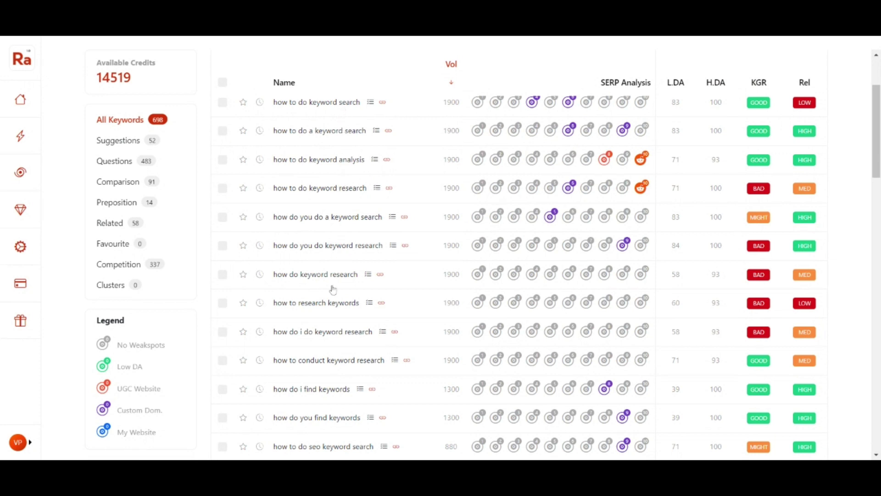
{"action": "scroll", "coordinate": [385, 395], "scroll_direction": "up", "scroll_amount": 3}
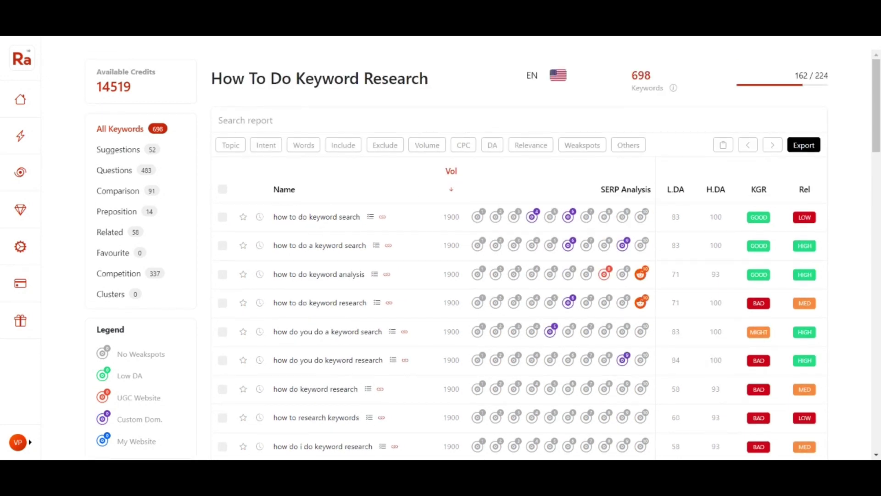
{"action": "mouse_move", "coordinate": [477, 223]}
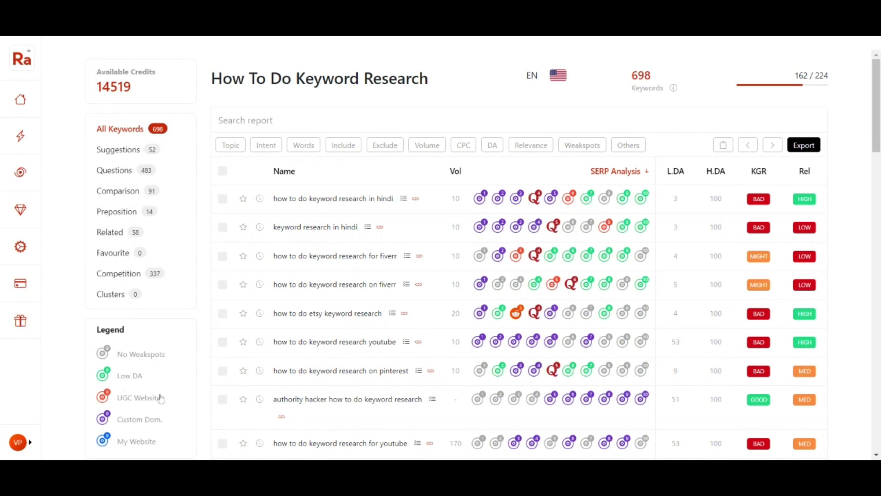
{"action": "mouse_move", "coordinate": [586, 201]}
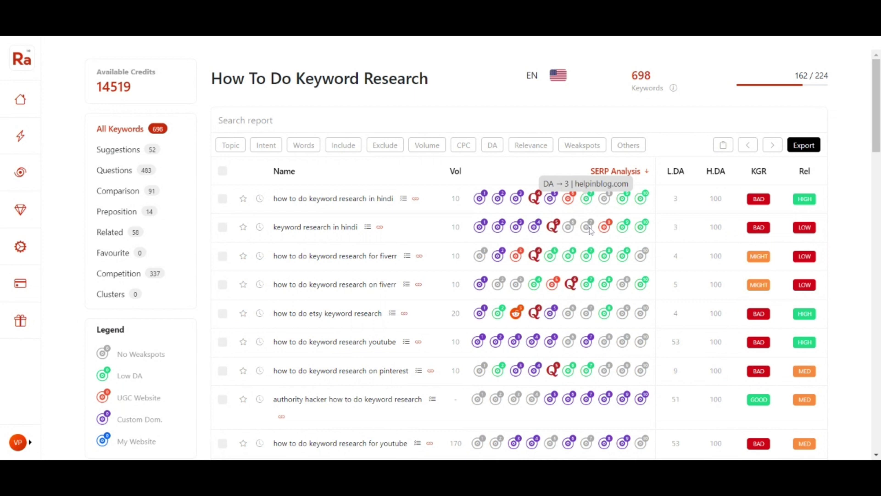
{"action": "mouse_move", "coordinate": [587, 257]}
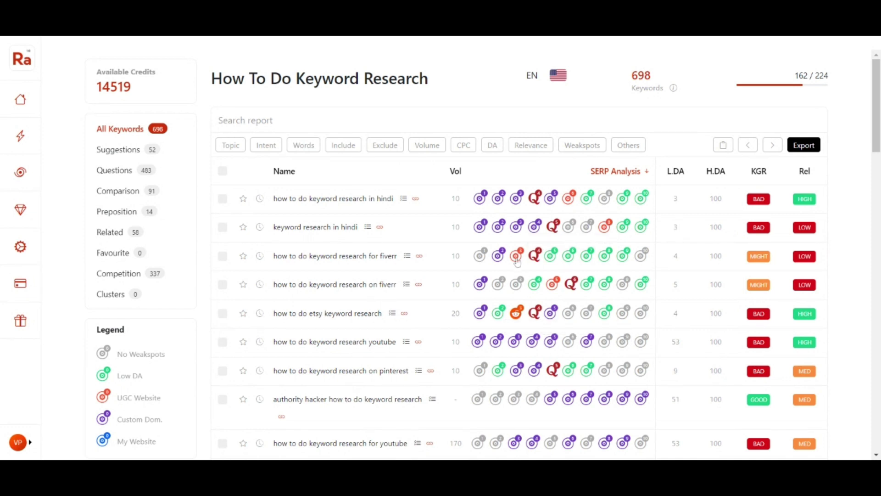
{"action": "mouse_move", "coordinate": [517, 260]}
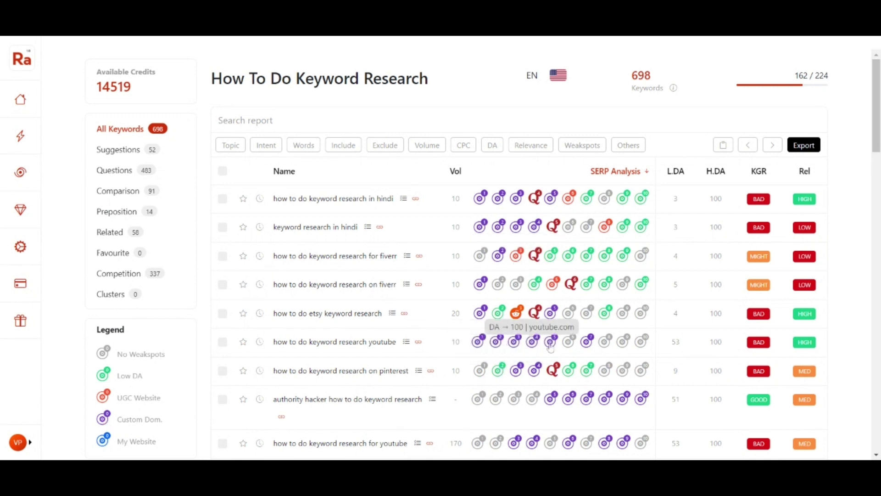
{"action": "mouse_move", "coordinate": [483, 315]}
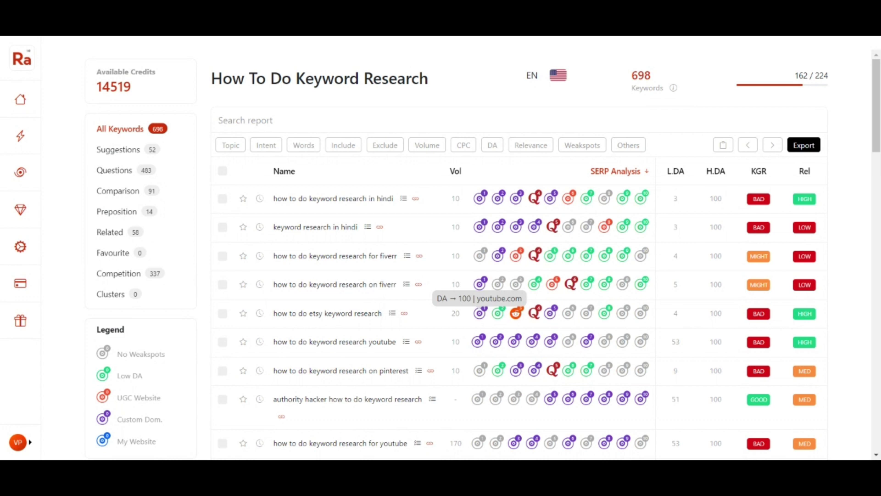
{"action": "mouse_move", "coordinate": [481, 286]}
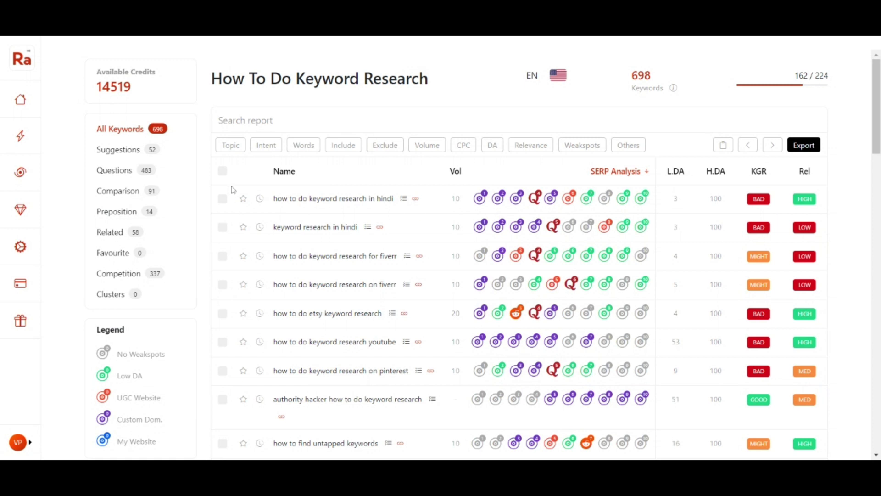
- Briefly exclude 'research' keywords via word tags, restore all 698, then open the Intent filter
{"action": "left_click", "coordinate": [239, 153]}
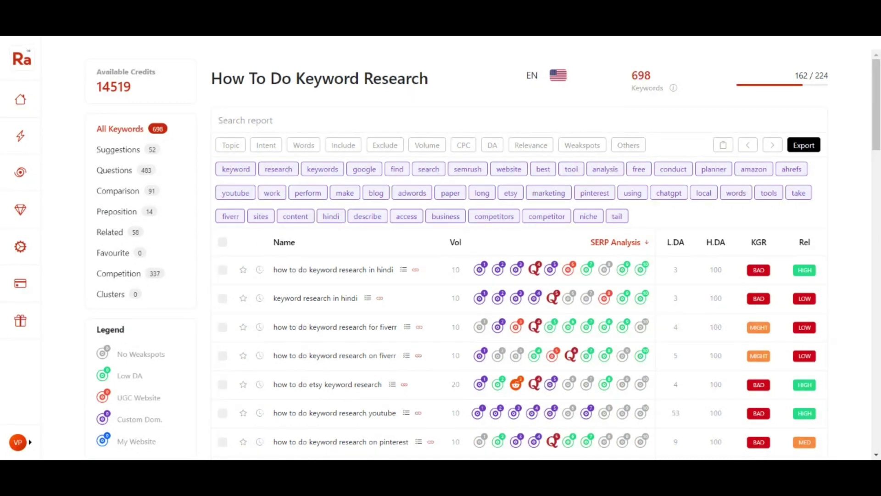
{"action": "left_click", "coordinate": [285, 172]}
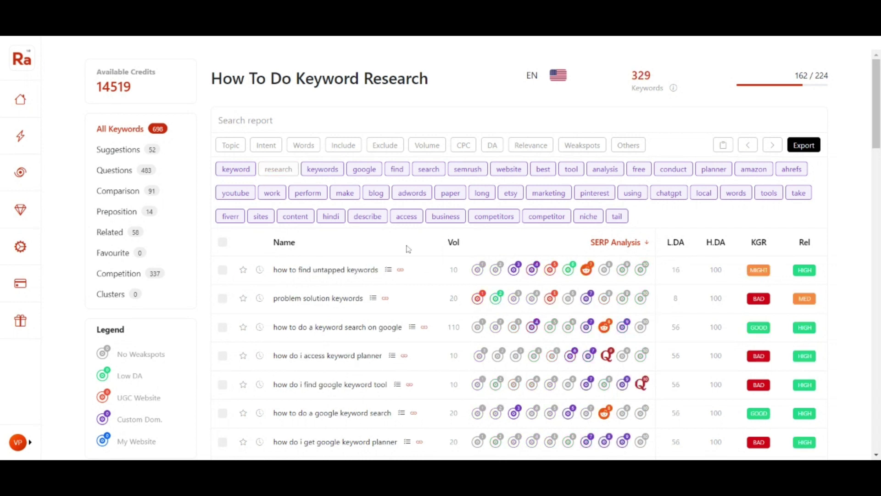
{"action": "left_click", "coordinate": [286, 173]}
{"action": "left_click", "coordinate": [231, 145]}
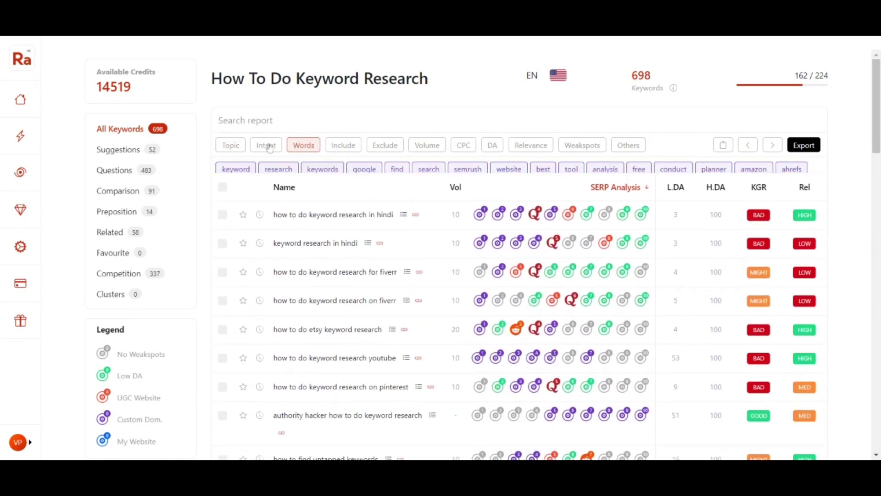
{"action": "left_click", "coordinate": [270, 146]}
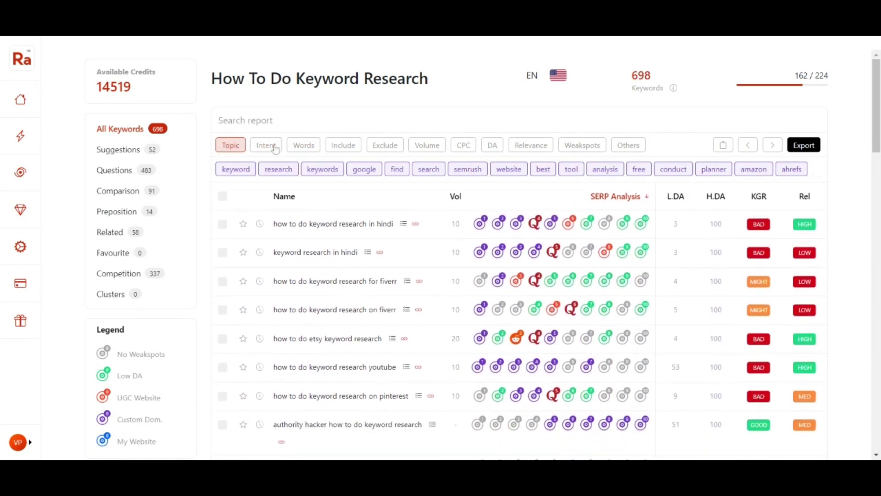
{"action": "left_click", "coordinate": [277, 146]}
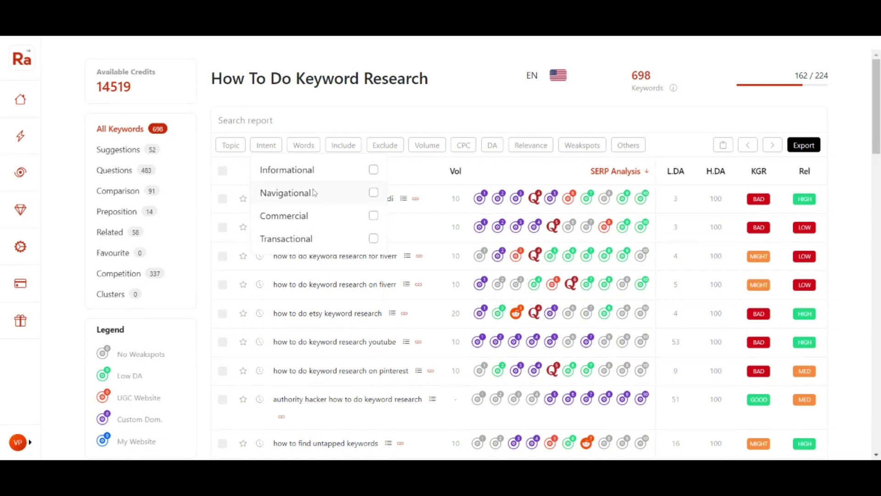
- Step through Words (5), Include, Exclude, Volume, CPC, DA, Relevance and Weakspots filters to Others
{"action": "left_click", "coordinate": [304, 145]}
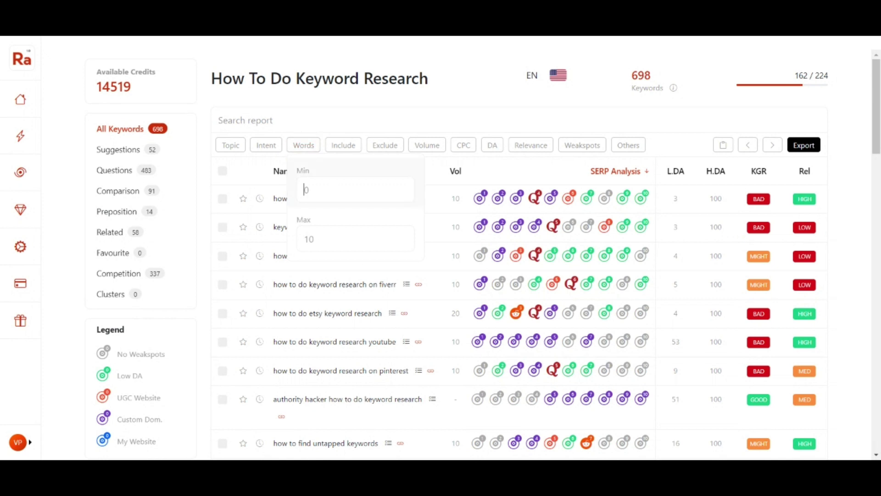
{"action": "type", "text": "5"}
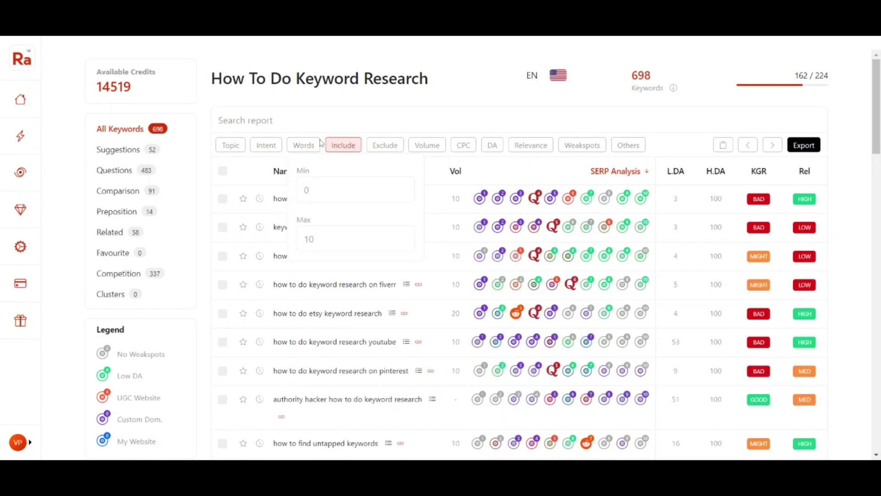
{"action": "left_click", "coordinate": [346, 146]}
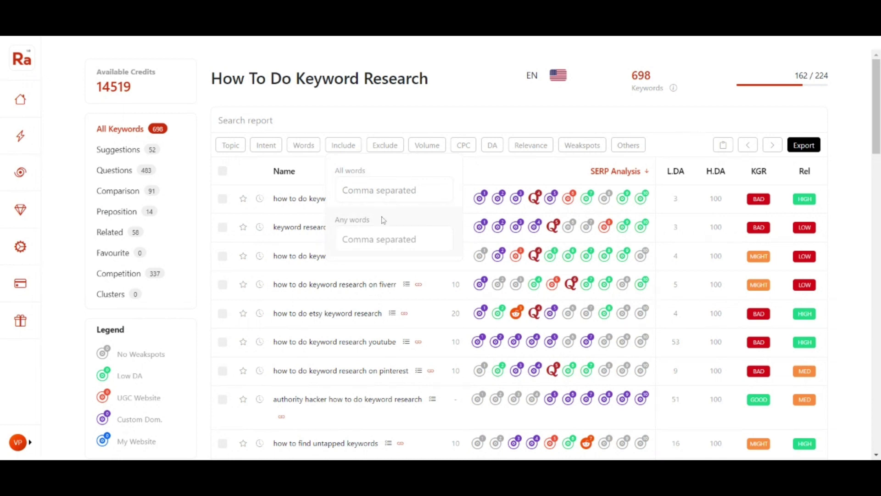
{"action": "mouse_move", "coordinate": [383, 147]}
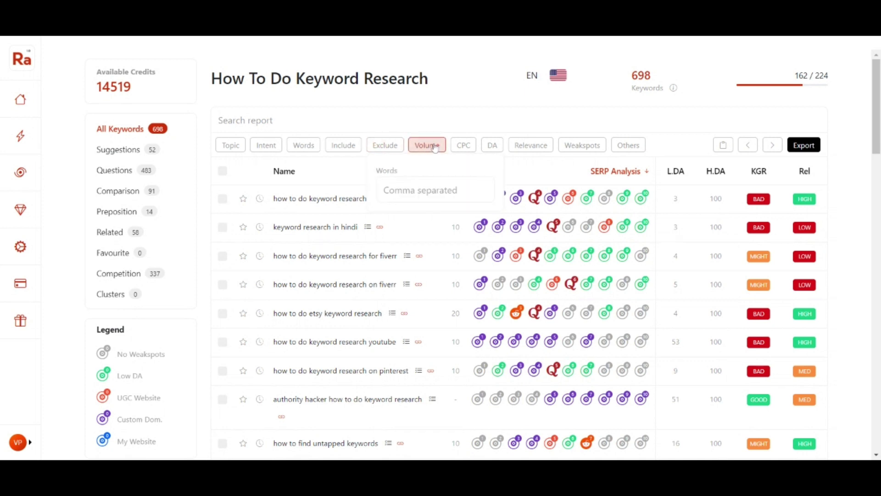
{"action": "mouse_move", "coordinate": [434, 147]}
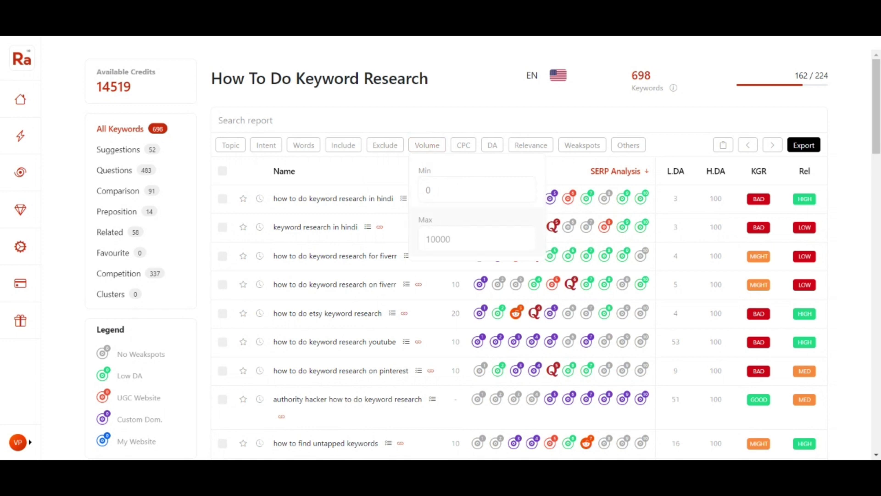
{"action": "left_click", "coordinate": [463, 146]}
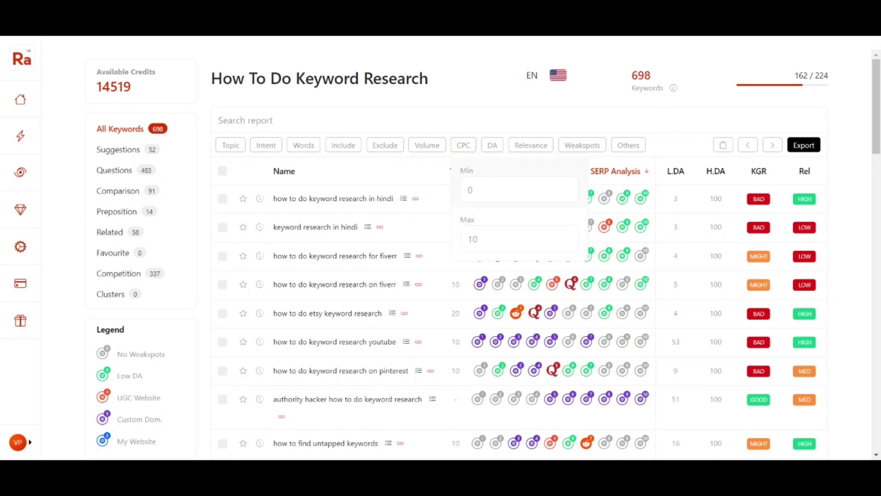
{"action": "left_click", "coordinate": [492, 146]}
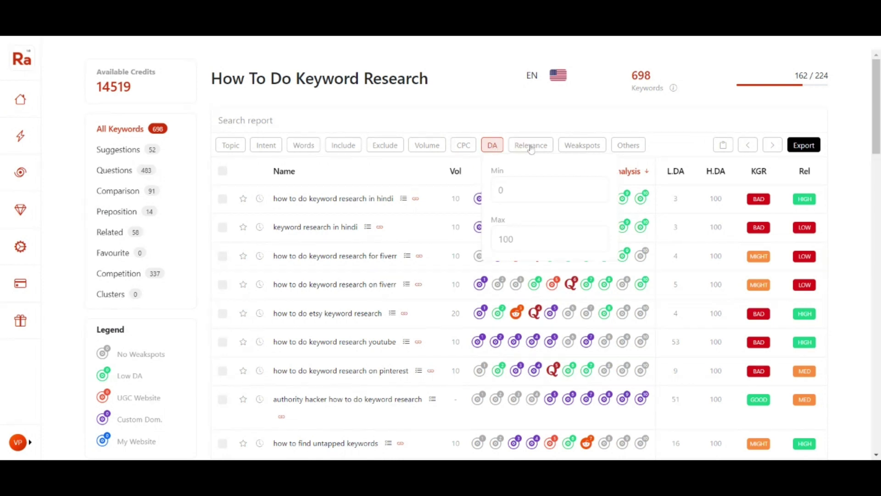
{"action": "left_click", "coordinate": [586, 145]}
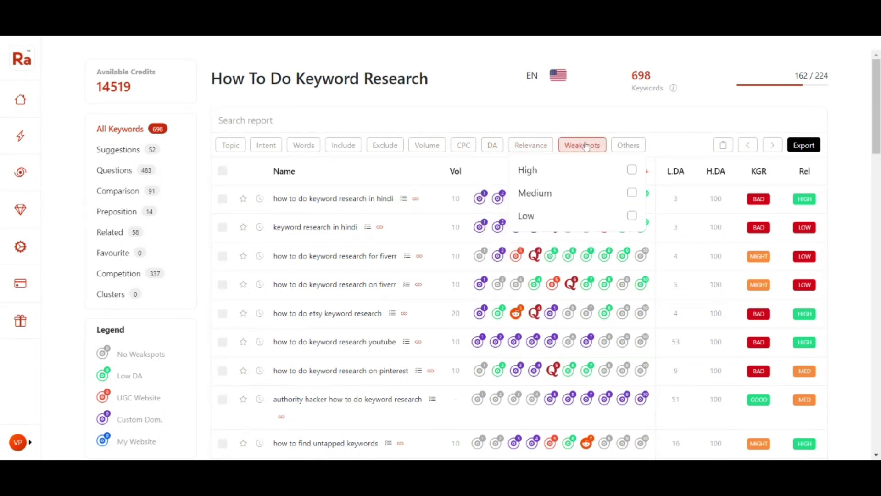
{"action": "left_click", "coordinate": [586, 145]}
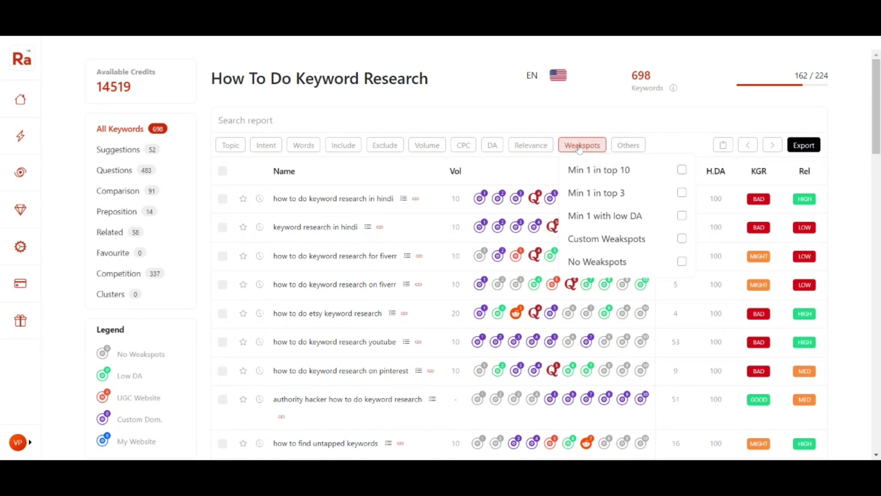
{"action": "mouse_move", "coordinate": [621, 146]}
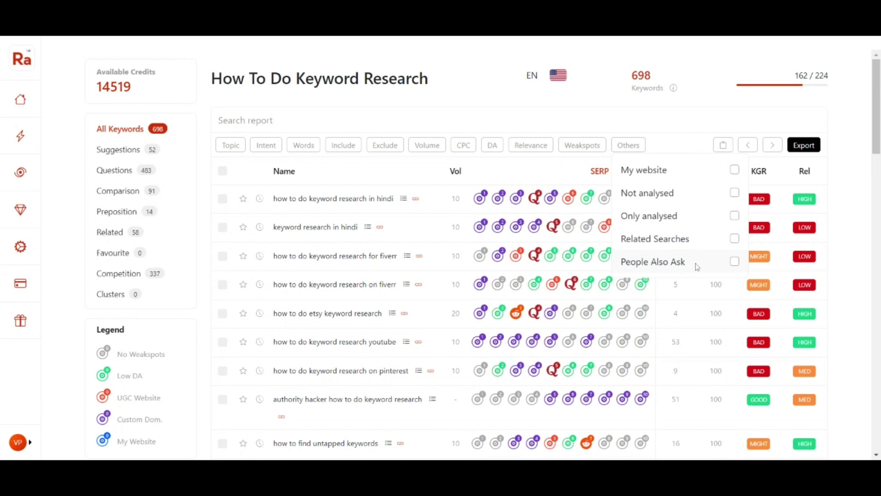
- Filter to the 455 People Also Ask keywords, scroll through them, then clear the filter
{"action": "left_click", "coordinate": [735, 261]}
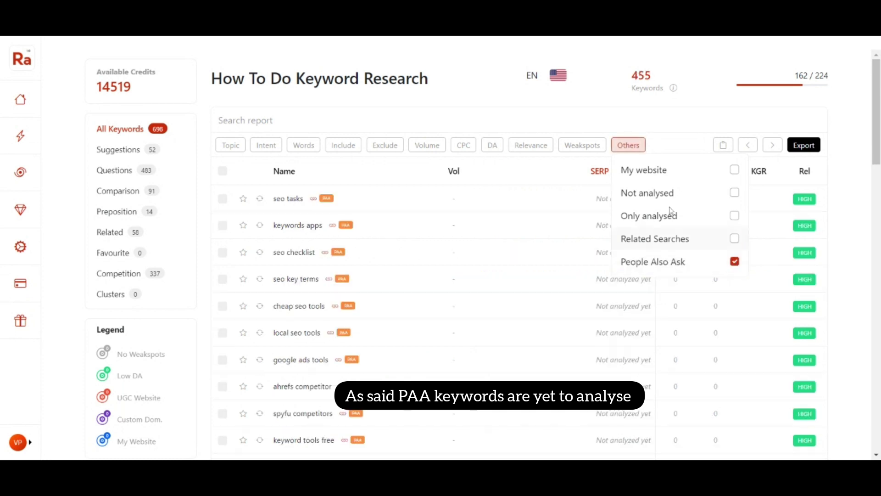
{"action": "scroll", "coordinate": [386, 355], "scroll_direction": "down", "scroll_amount": 5}
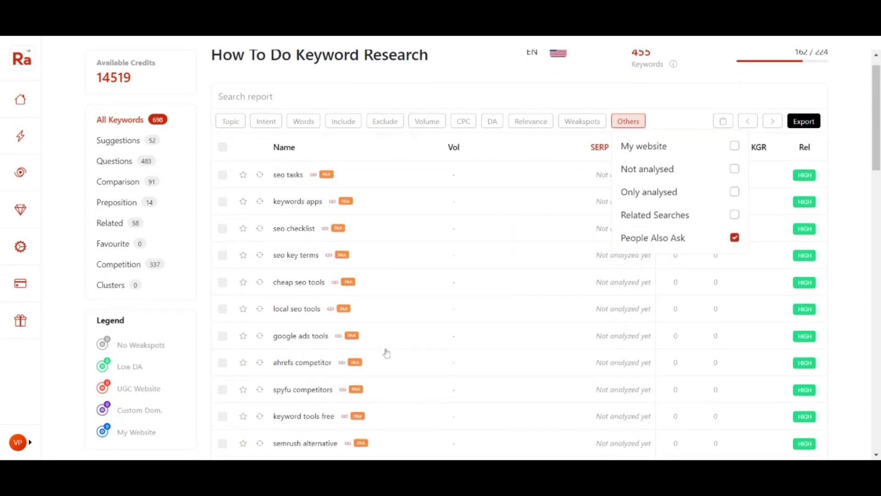
{"action": "scroll", "coordinate": [380, 326], "scroll_direction": "up", "scroll_amount": 5}
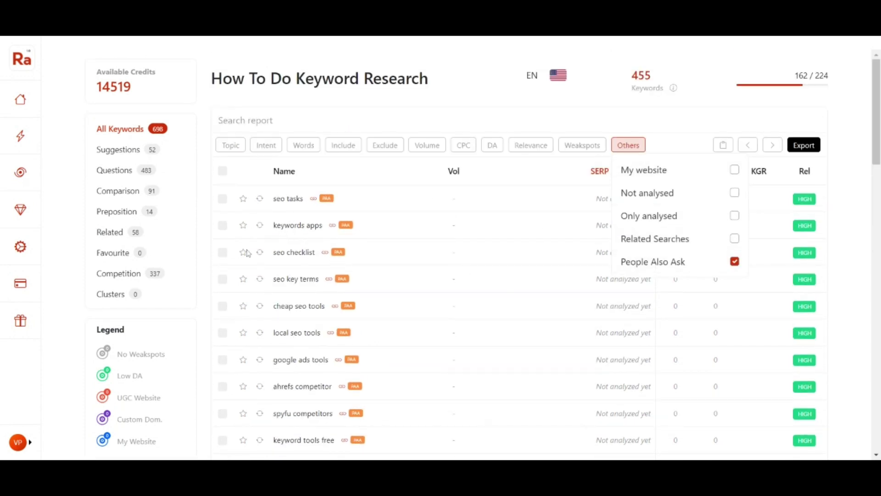
{"action": "scroll", "coordinate": [224, 387], "scroll_direction": "down", "scroll_amount": 3}
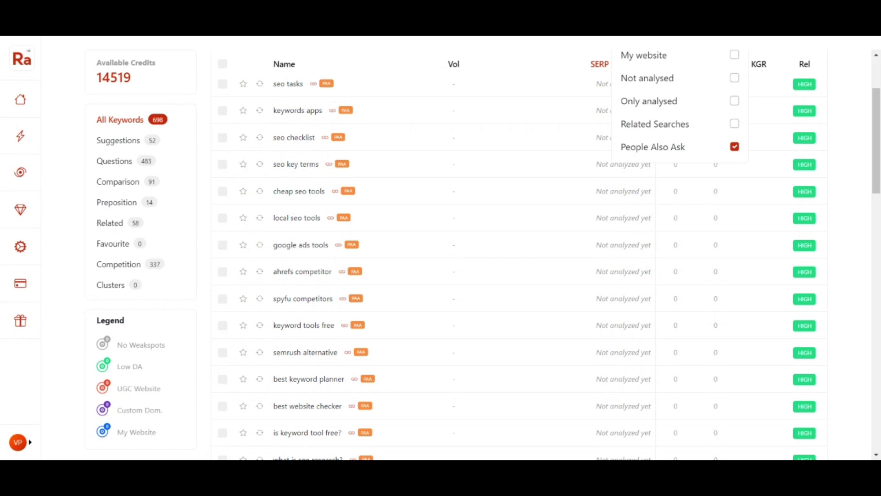
{"action": "scroll", "coordinate": [227, 381], "scroll_direction": "up", "scroll_amount": 3}
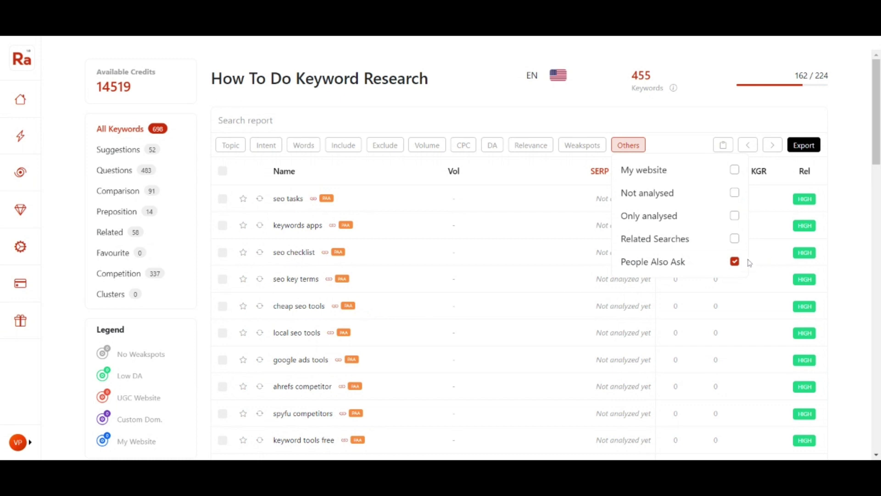
{"action": "left_click", "coordinate": [735, 262]}
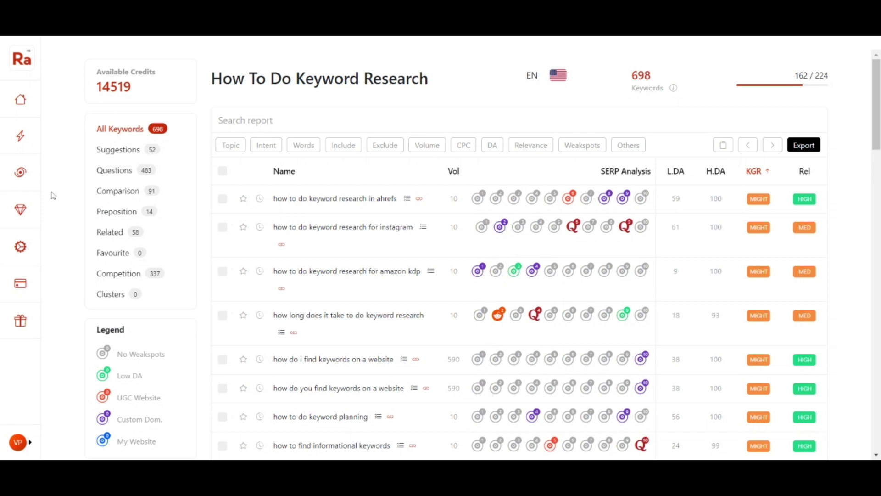
- Browse the 483 Questions keywords, select and deselect all, then list the 91 Comparison keywords
{"action": "left_click", "coordinate": [123, 153]}
{"action": "left_click", "coordinate": [119, 171]}
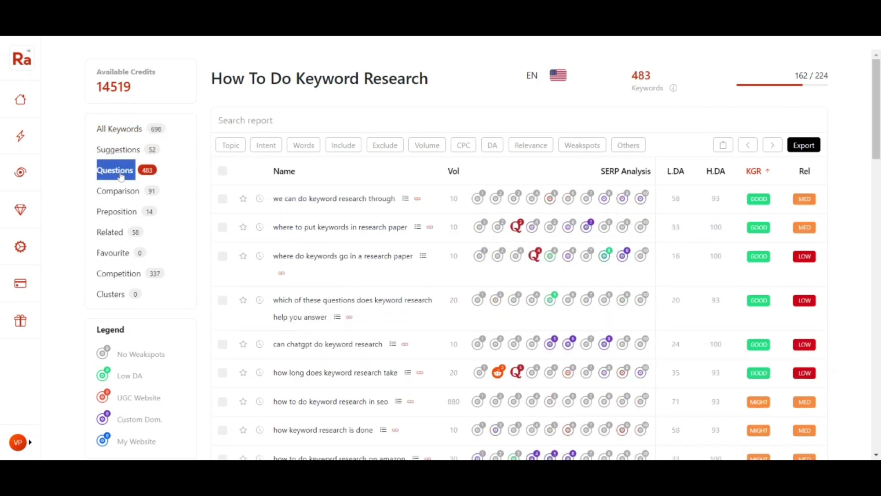
{"action": "scroll", "coordinate": [358, 308], "scroll_direction": "down", "scroll_amount": 5}
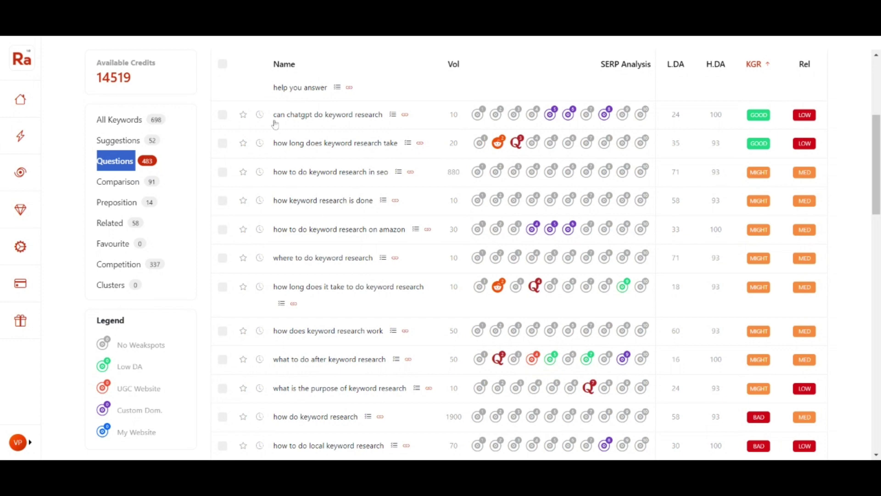
{"action": "left_click", "coordinate": [223, 65]}
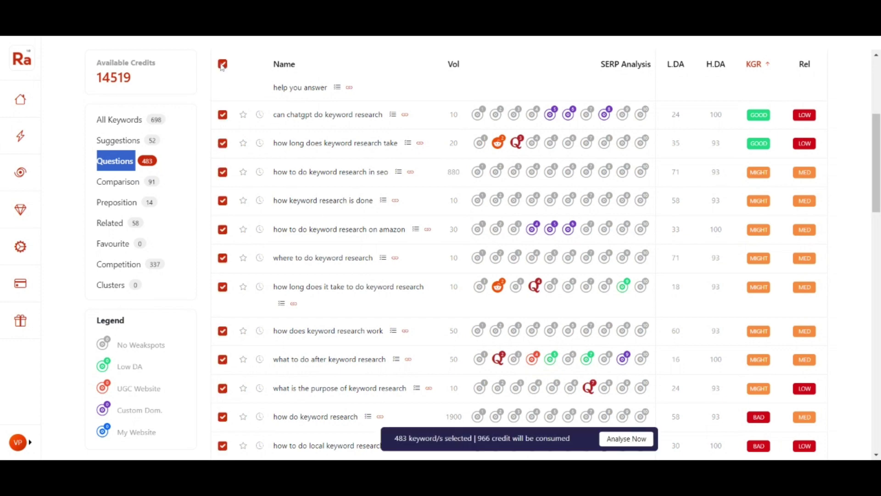
{"action": "scroll", "coordinate": [645, 316], "scroll_direction": "up", "scroll_amount": 2}
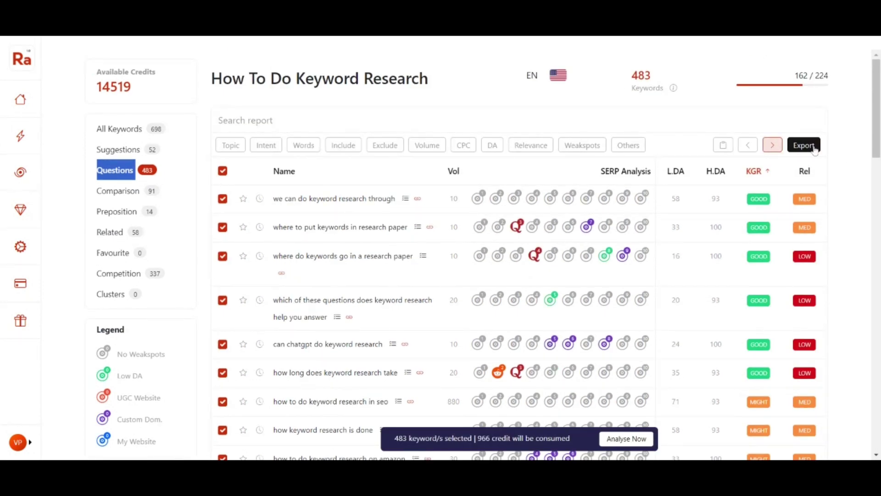
{"action": "left_click", "coordinate": [223, 172]}
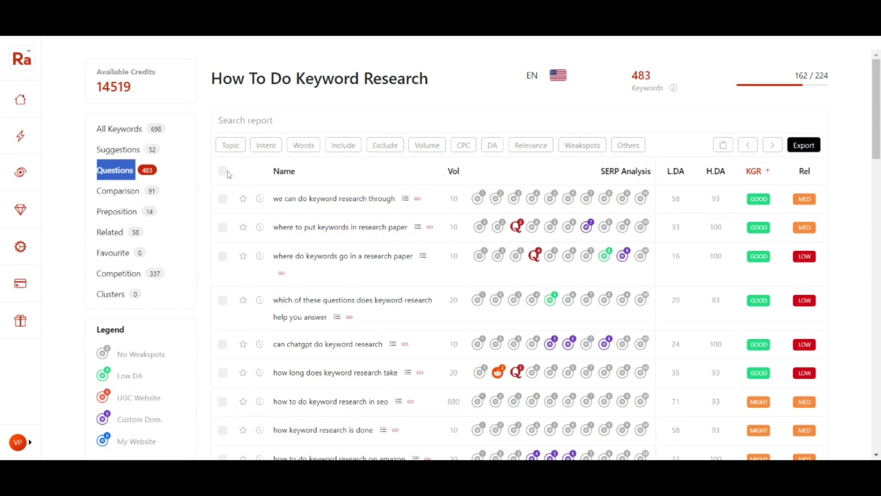
{"action": "left_click", "coordinate": [115, 191]}
{"action": "scroll", "coordinate": [359, 285], "scroll_direction": "down", "scroll_amount": 5}
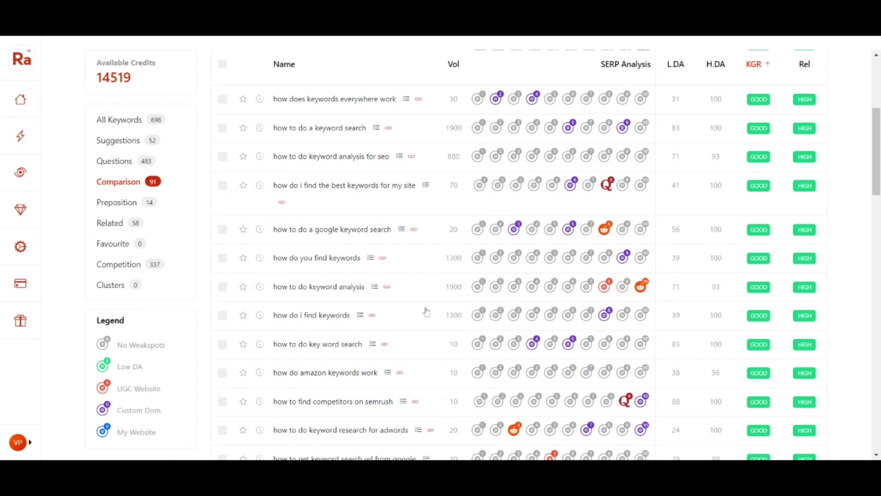
- Check the Preposition, Related and Favourite groups, then star the google adwords keyword research query
{"action": "left_click", "coordinate": [122, 204]}
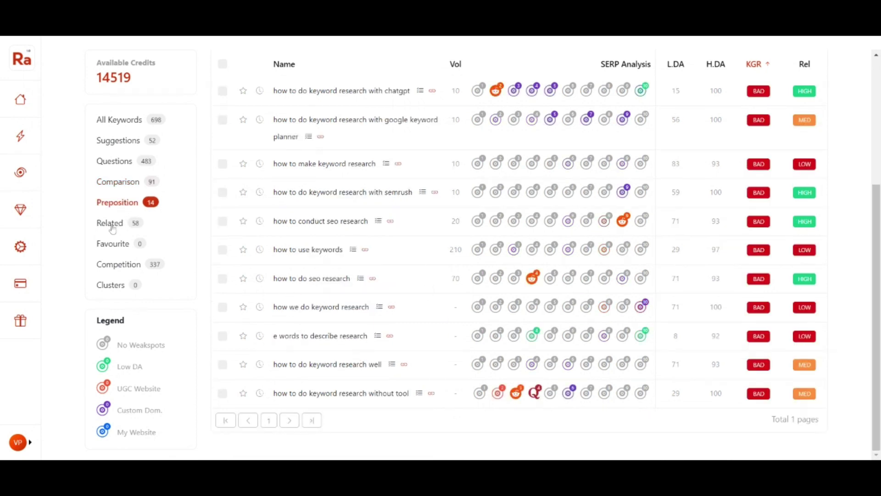
{"action": "double_click", "coordinate": [112, 225]}
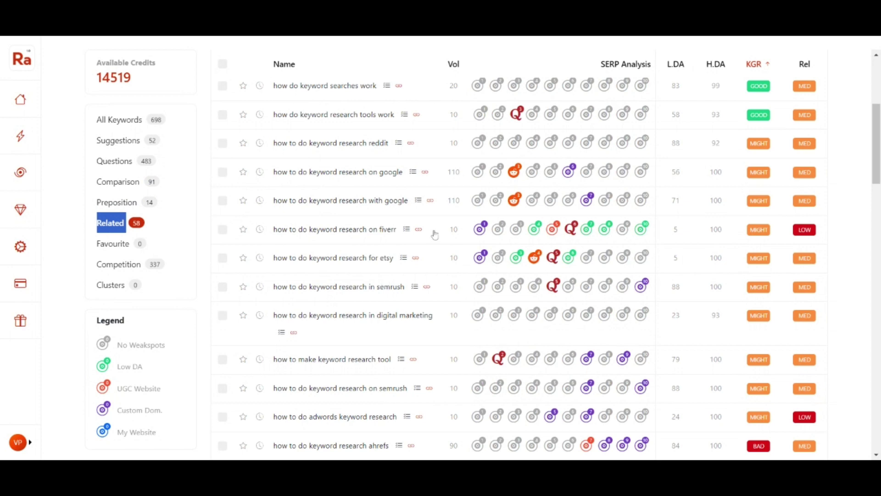
{"action": "left_click", "coordinate": [115, 246]}
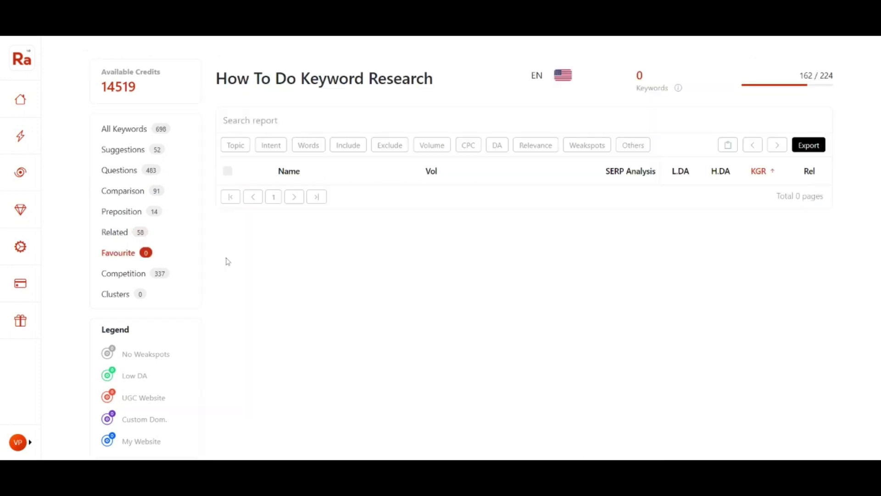
{"action": "left_click", "coordinate": [116, 233]}
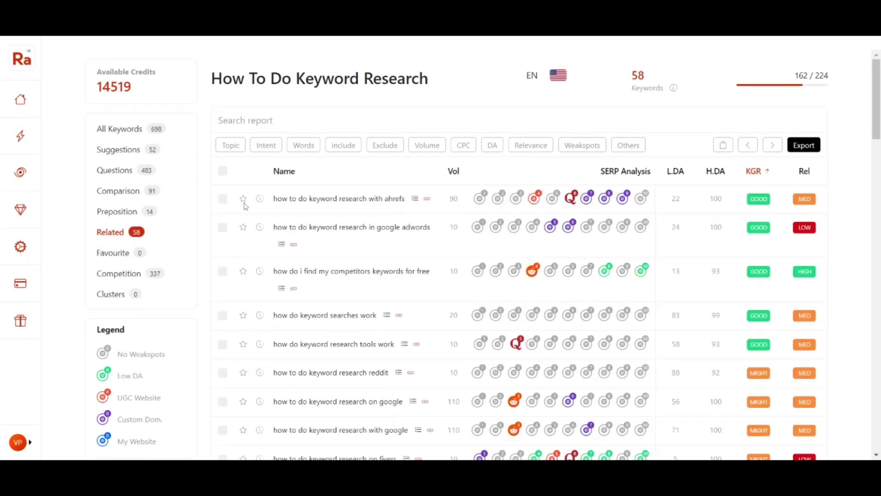
{"action": "left_click", "coordinate": [243, 228]}
{"action": "left_click", "coordinate": [118, 277]}
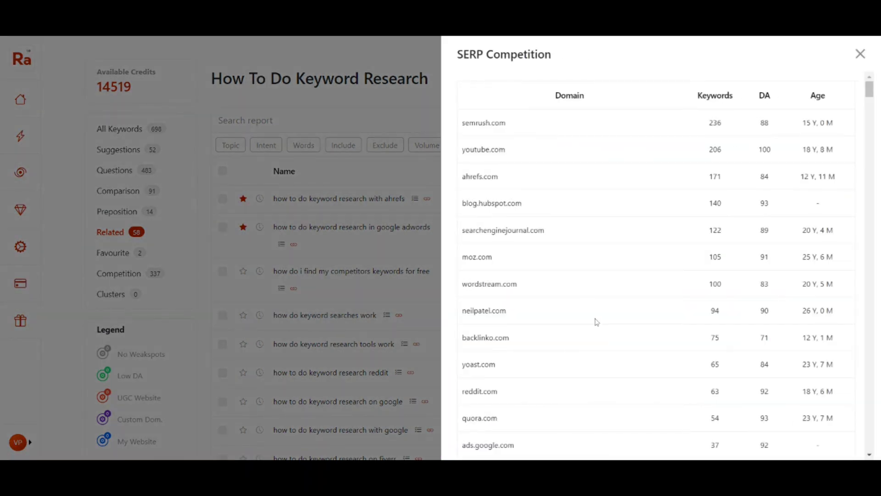
{"action": "scroll", "coordinate": [594, 321], "scroll_direction": "down", "scroll_amount": 3}
{"action": "scroll", "coordinate": [599, 340], "scroll_direction": "up", "scroll_amount": 3}
{"action": "left_click", "coordinate": [861, 53]}
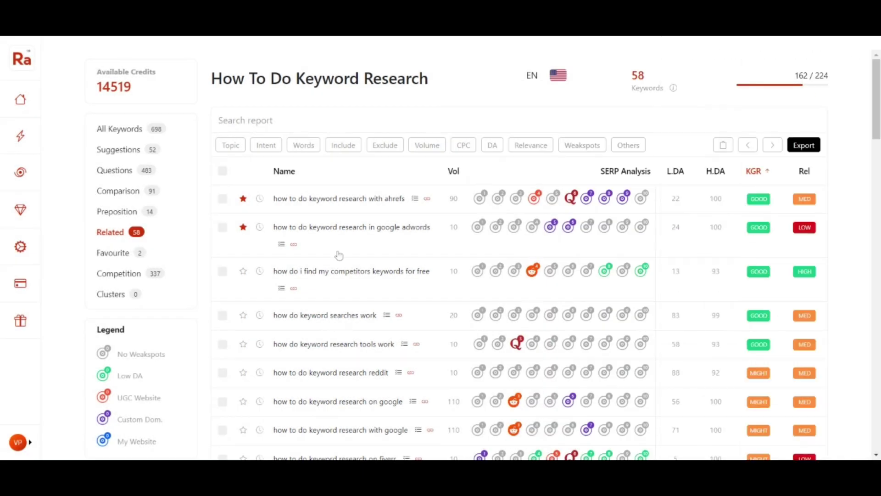
- Generate keyword clusters for the report, led by 'how to do keywords' (volume 33790, 149 keywords)
{"action": "left_click", "coordinate": [112, 296]}
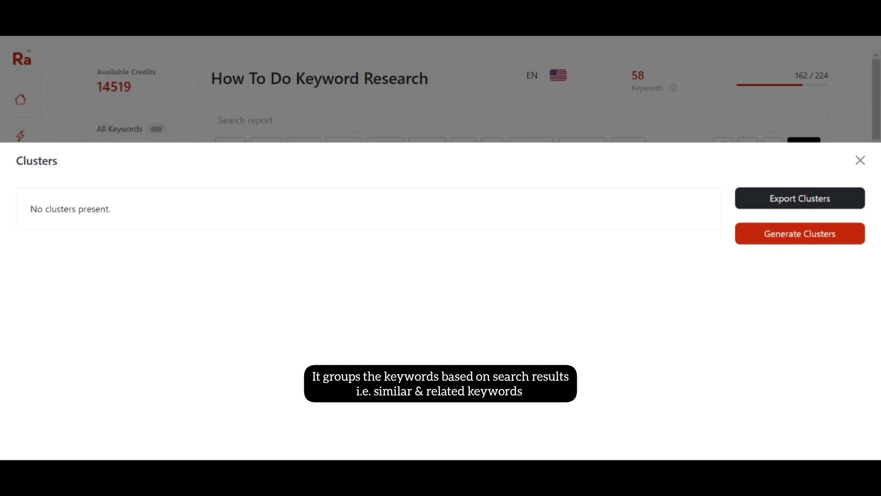
{"action": "left_click", "coordinate": [788, 239]}
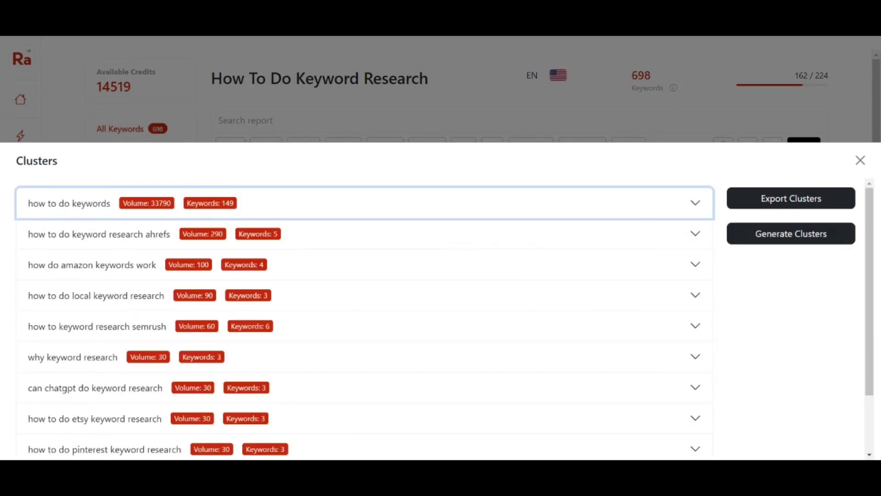
- Expand the 'how to do keywords' cluster and highlight the 1900 search volume of 'how do keyword research'
{"action": "left_click", "coordinate": [677, 206]}
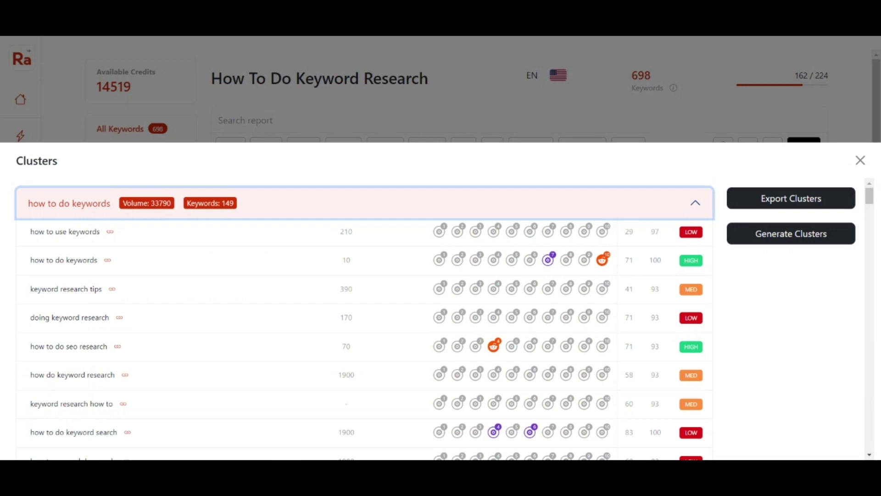
{"action": "scroll", "coordinate": [355, 362], "scroll_direction": "down", "scroll_amount": 3}
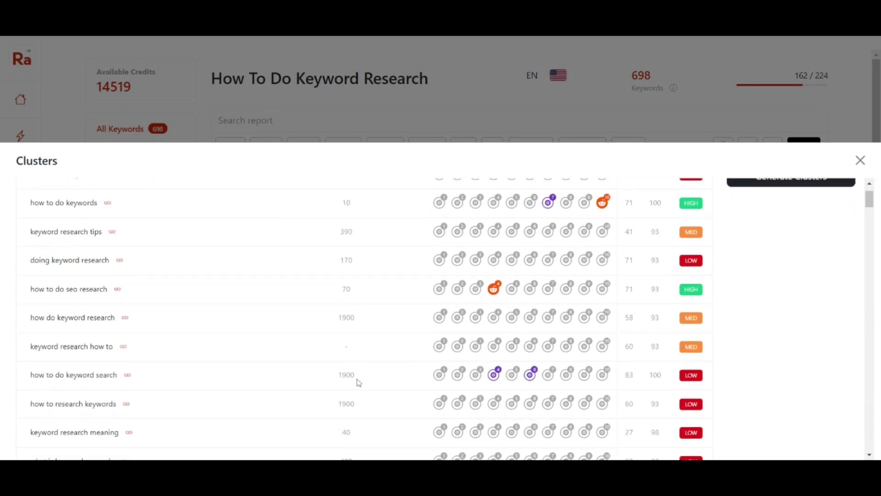
{"action": "scroll", "coordinate": [359, 382], "scroll_direction": "down", "scroll_amount": 1}
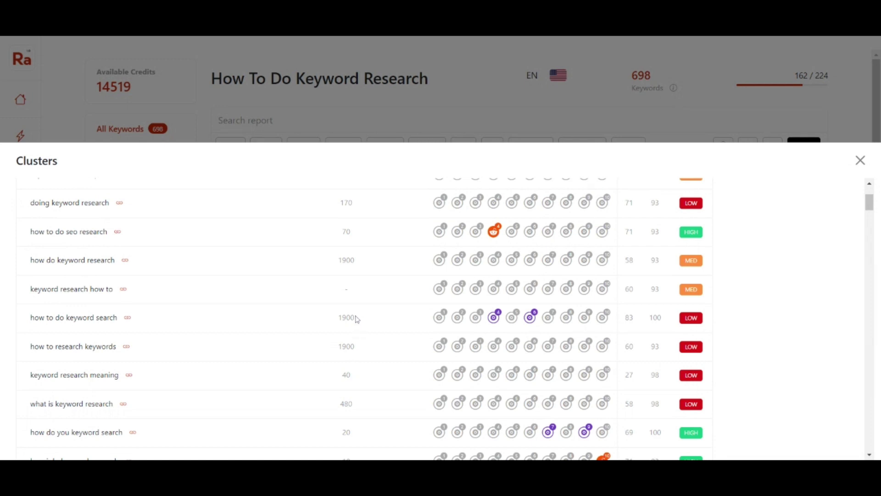
{"action": "scroll", "coordinate": [356, 379], "scroll_direction": "down", "scroll_amount": 5}
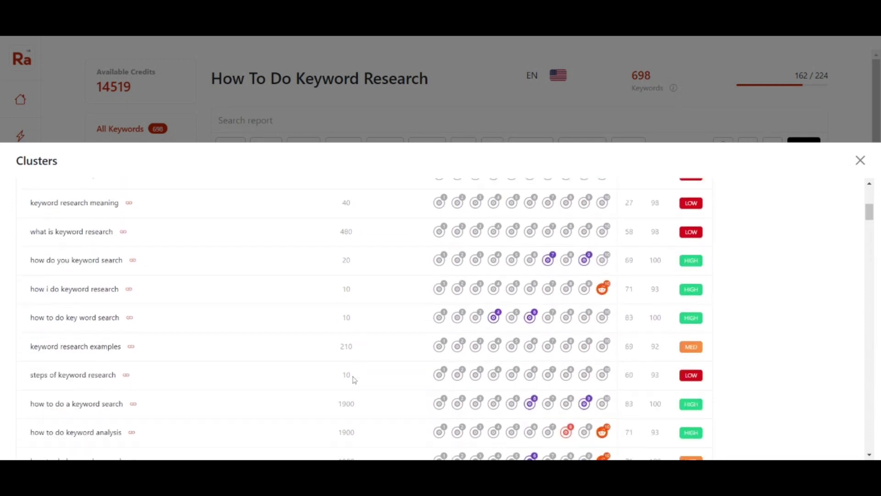
{"action": "double_click", "coordinate": [349, 404]}
- Scroll through the remaining keyword rows of the 'how to do keywords' cluster
{"action": "scroll", "coordinate": [529, 294], "scroll_direction": "down", "scroll_amount": 3}
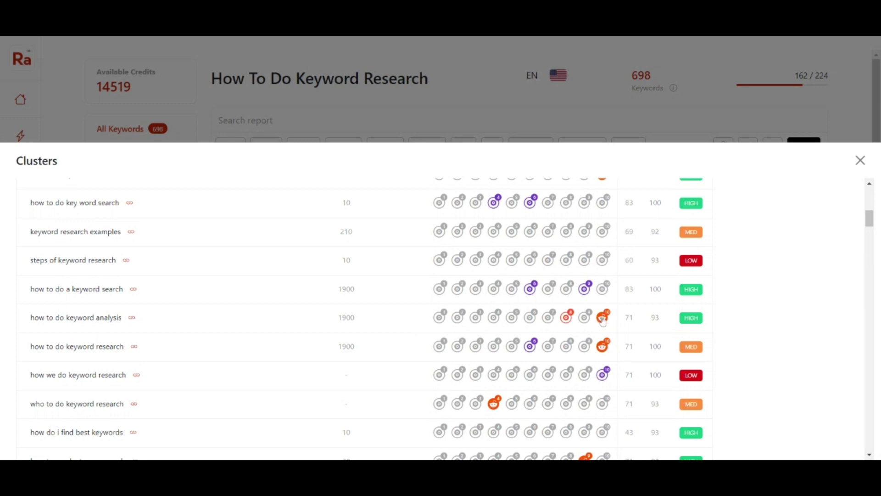
{"action": "scroll", "coordinate": [393, 350], "scroll_direction": "down", "scroll_amount": 3}
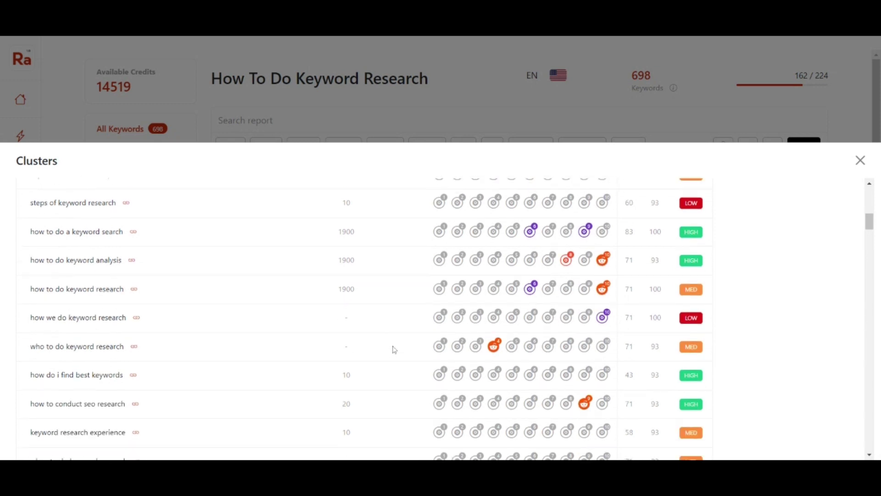
{"action": "scroll", "coordinate": [394, 350], "scroll_direction": "down", "scroll_amount": 3}
{"action": "scroll", "coordinate": [394, 350], "scroll_direction": "down", "scroll_amount": 3}
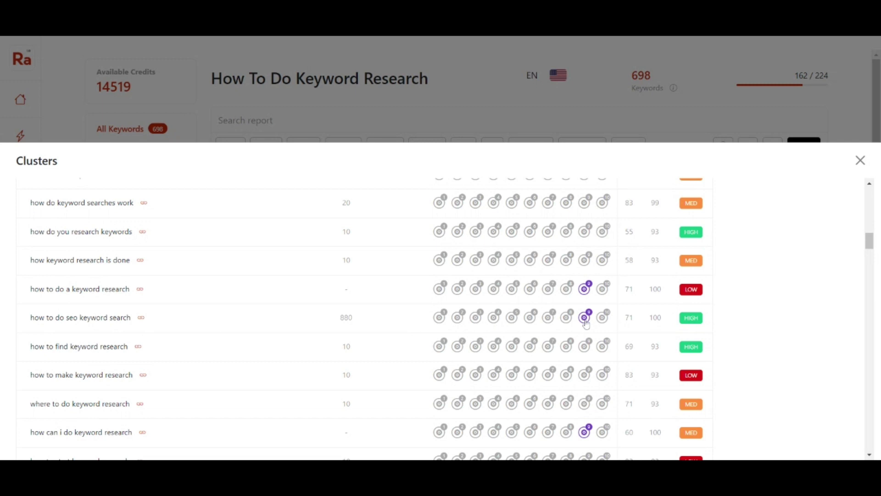
{"action": "scroll", "coordinate": [505, 345], "scroll_direction": "down", "scroll_amount": 3}
{"action": "scroll", "coordinate": [505, 346], "scroll_direction": "down", "scroll_amount": 2}
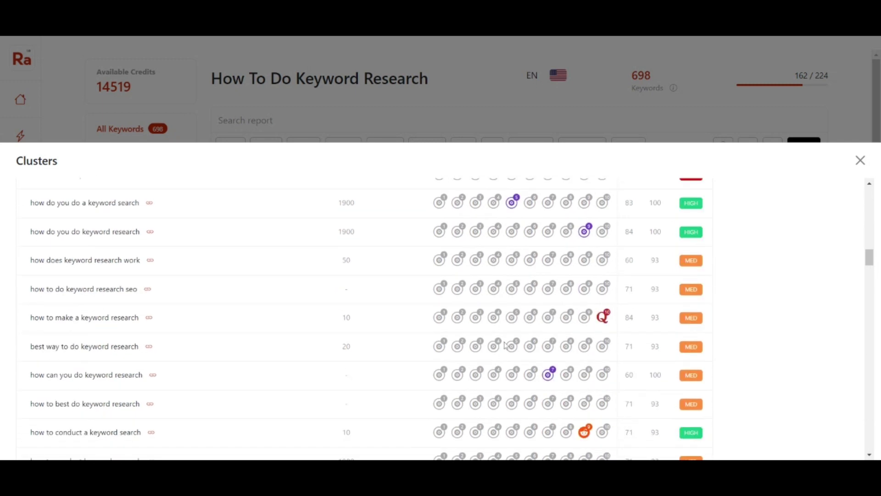
{"action": "scroll", "coordinate": [505, 346], "scroll_direction": "down", "scroll_amount": 2}
{"action": "scroll", "coordinate": [506, 346], "scroll_direction": "down", "scroll_amount": 2}
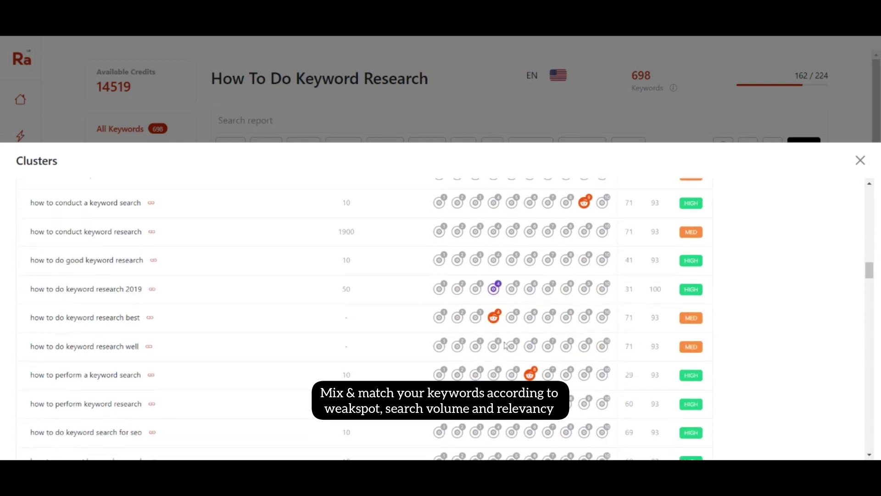
{"action": "scroll", "coordinate": [505, 345], "scroll_direction": "down", "scroll_amount": 2}
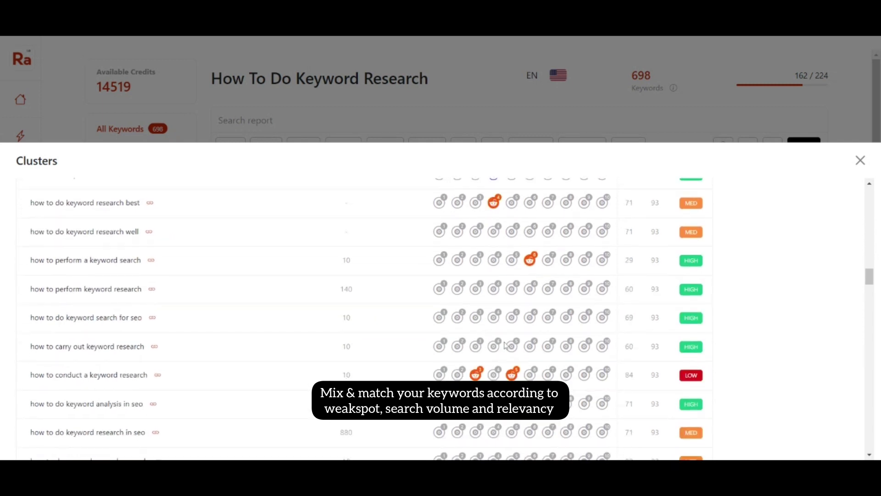
{"action": "scroll", "coordinate": [505, 345], "scroll_direction": "down", "scroll_amount": 10}
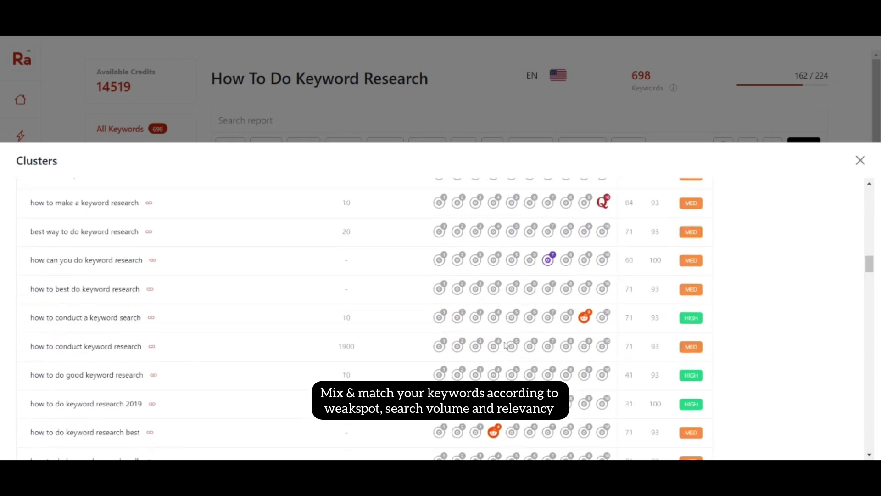
{"action": "scroll", "coordinate": [505, 345], "scroll_direction": "up", "scroll_amount": 15}
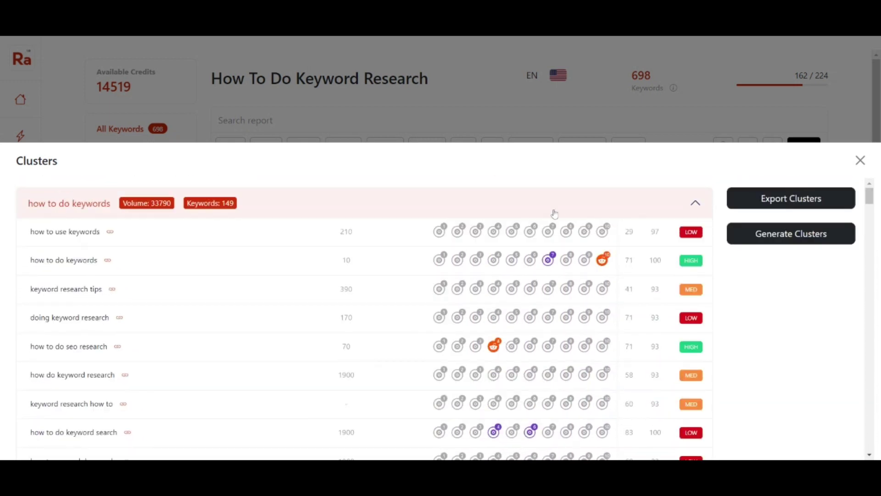
- Collapse the 'how to do keywords' cluster so groups like 'how to do keyword research ahrefs' (290, 5 keywords) show
{"action": "left_click", "coordinate": [694, 202]}
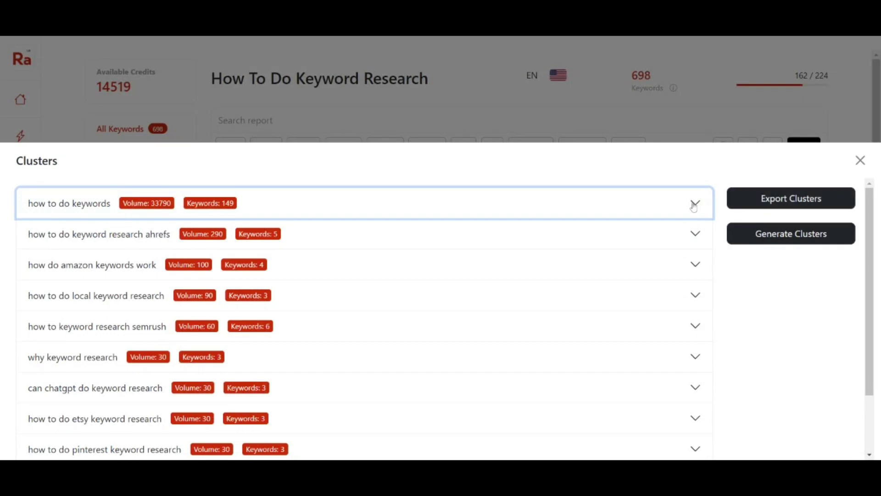